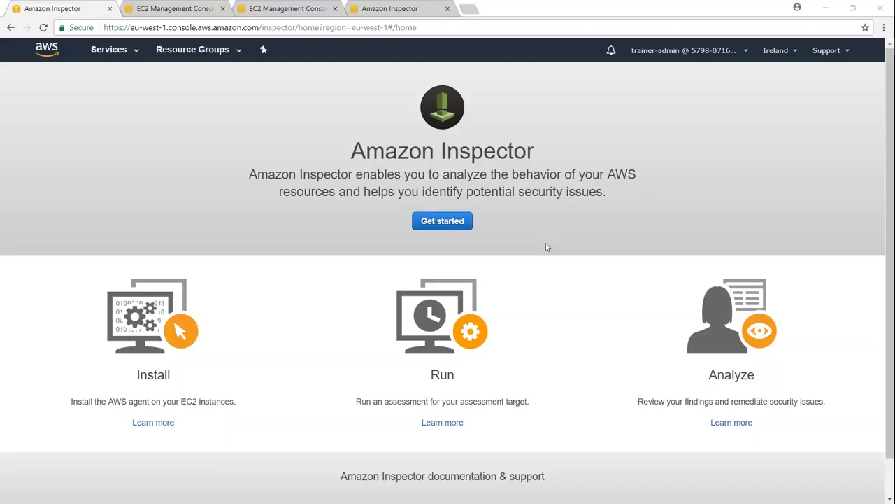
- Start the Amazon Inspector setup and examine the service-linked IAM role listed in the prerequisites
{"action": "left_click", "coordinate": [452, 226]}
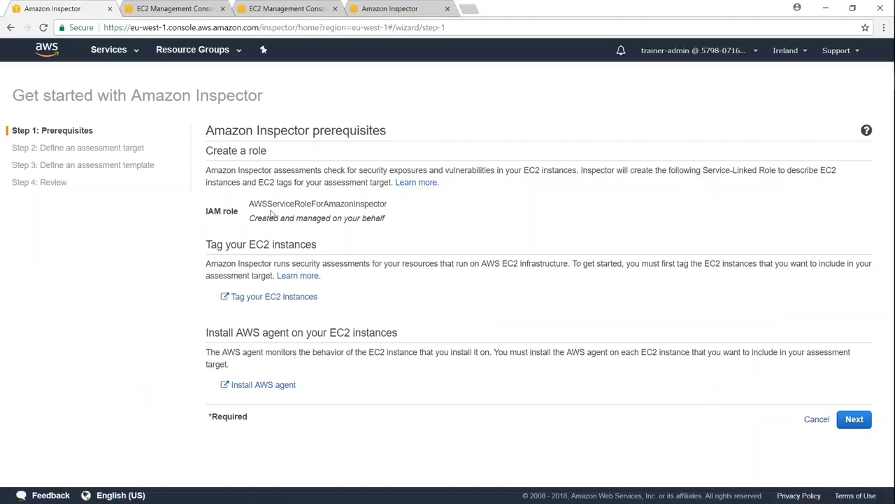
{"action": "left_click_drag", "start_coordinate": [250, 202], "coordinate": [382, 208]}
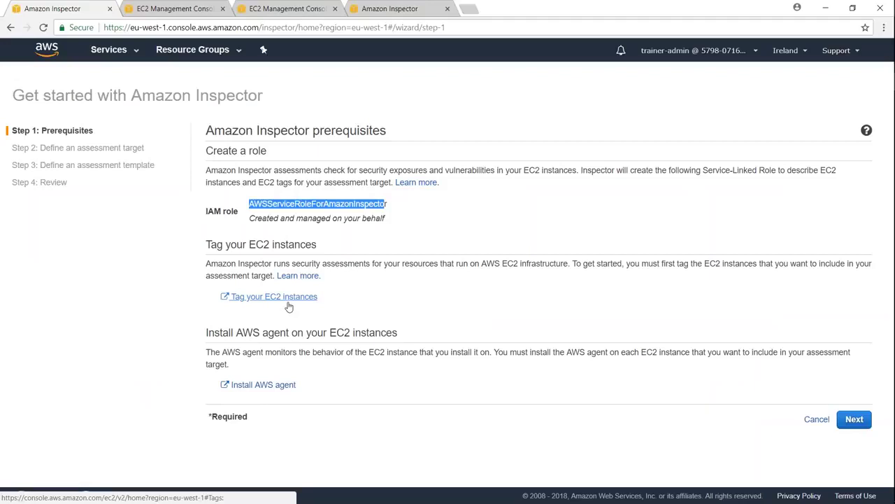
- In the EC2 console, start a new instance from the Amazon Linux 2 LTS Candidate 2 AMI with the t2.micro type
{"action": "left_click", "coordinate": [175, 8]}
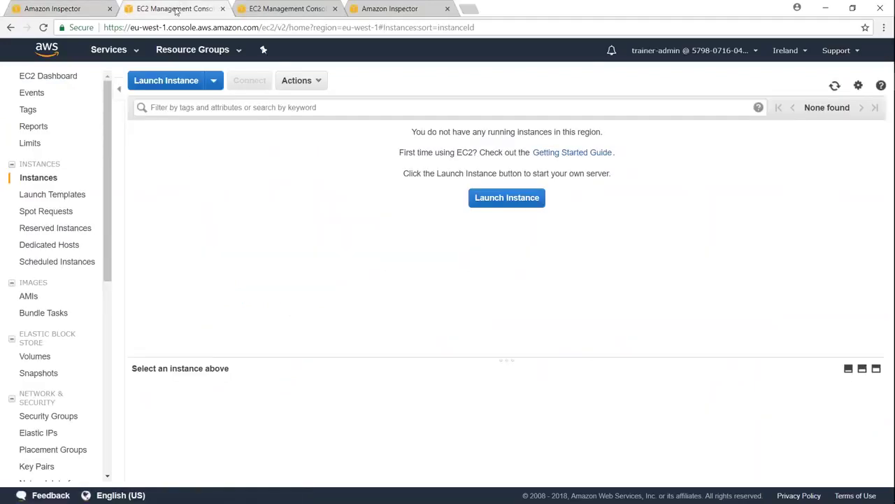
{"action": "left_click", "coordinate": [161, 80]}
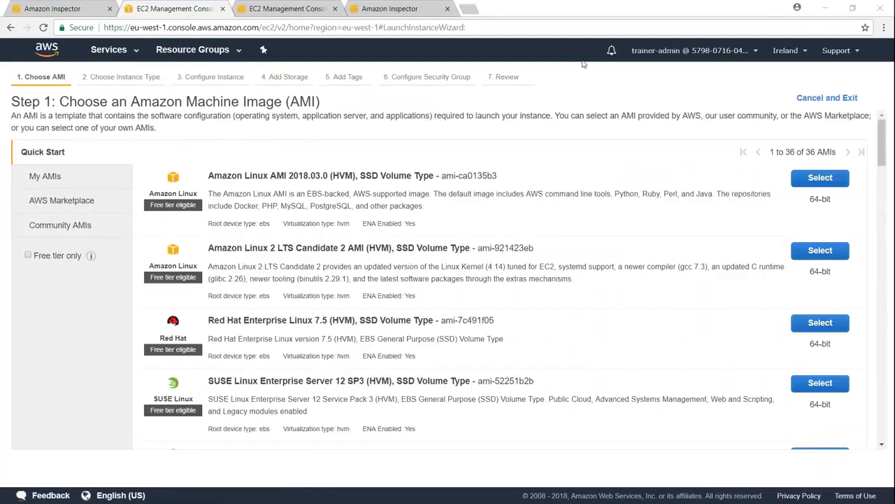
{"action": "left_click", "coordinate": [810, 254]}
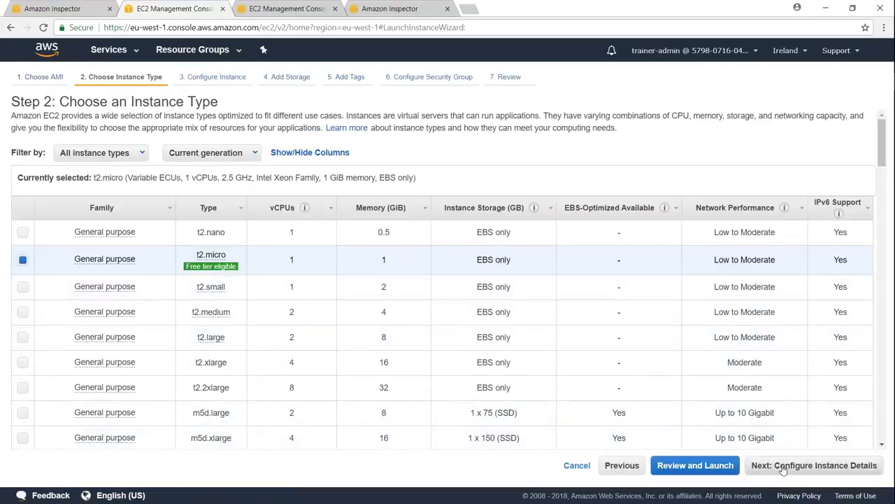
{"action": "left_click", "coordinate": [783, 467]}
- Assign the ssm-test IAM role to the instance and accept the default storage
{"action": "left_click", "coordinate": [342, 291]}
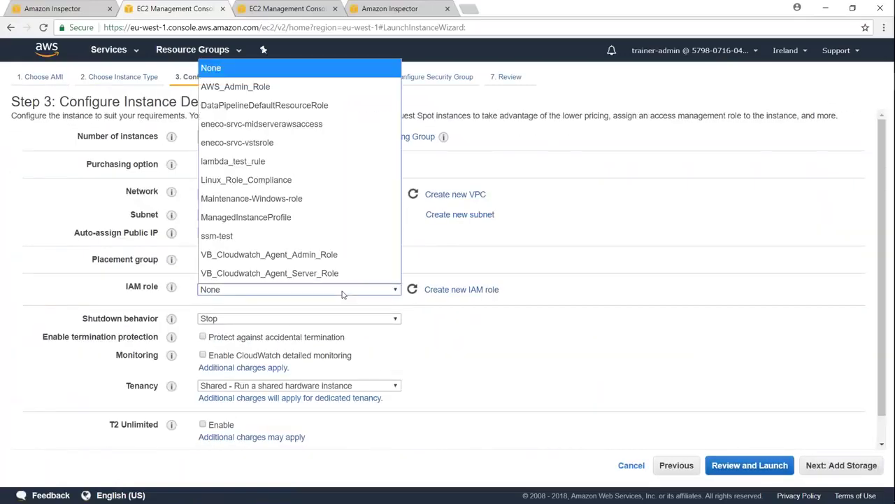
{"action": "left_click", "coordinate": [333, 241]}
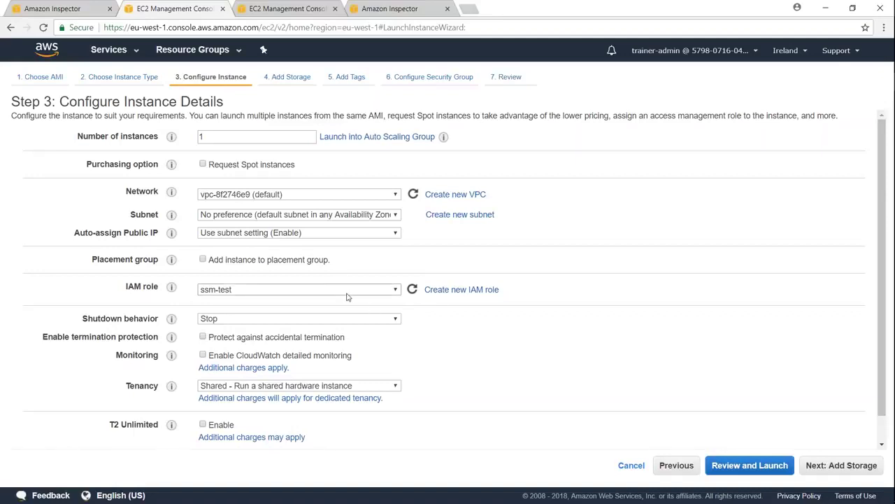
{"action": "left_click", "coordinate": [831, 470]}
{"action": "left_click", "coordinate": [845, 467]}
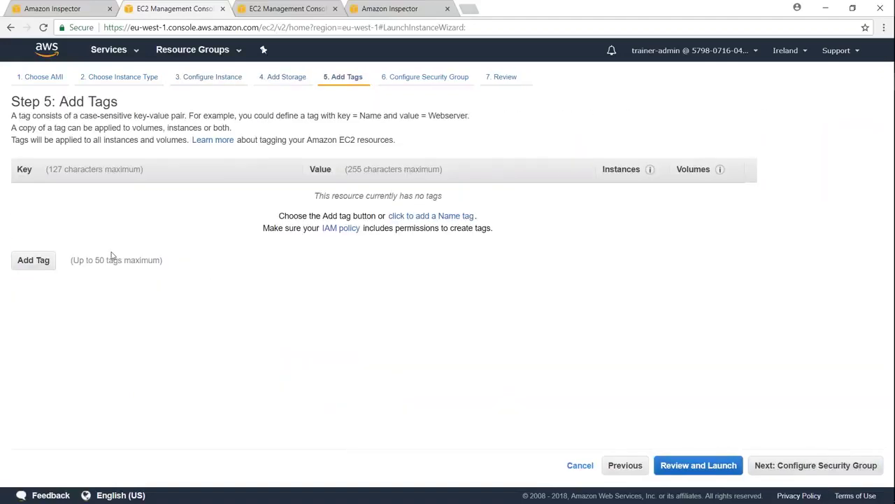
- Tag the instance with the key Name and the value AWS-Inspector, and continue to the security group configuration
{"action": "left_click", "coordinate": [33, 260]}
{"action": "type", "text": "Name"}
{"action": "key", "text": "Tab"}
{"action": "type", "text": "AWS-Inspector"}
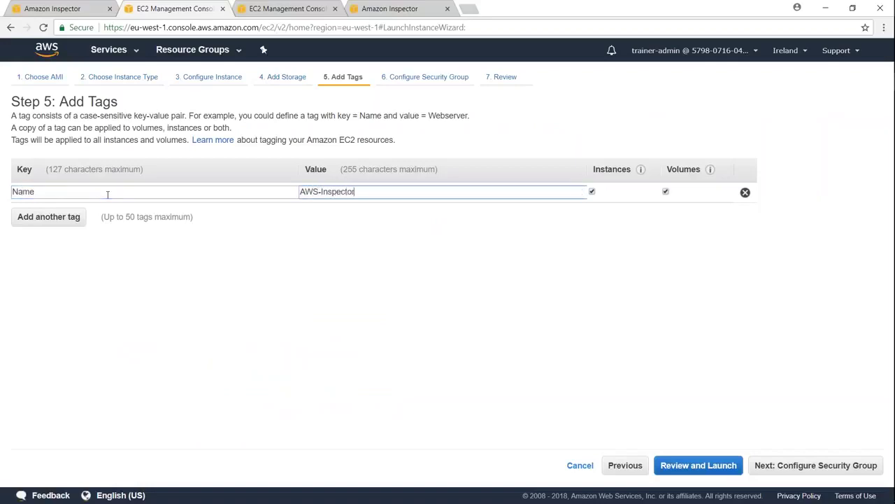
{"action": "key", "text": "ctrl+a"}
{"action": "left_click", "coordinate": [816, 465]}
- Launch the instance with the default new security group and the adfs key pair, and open the instances list
{"action": "left_click", "coordinate": [374, 282]}
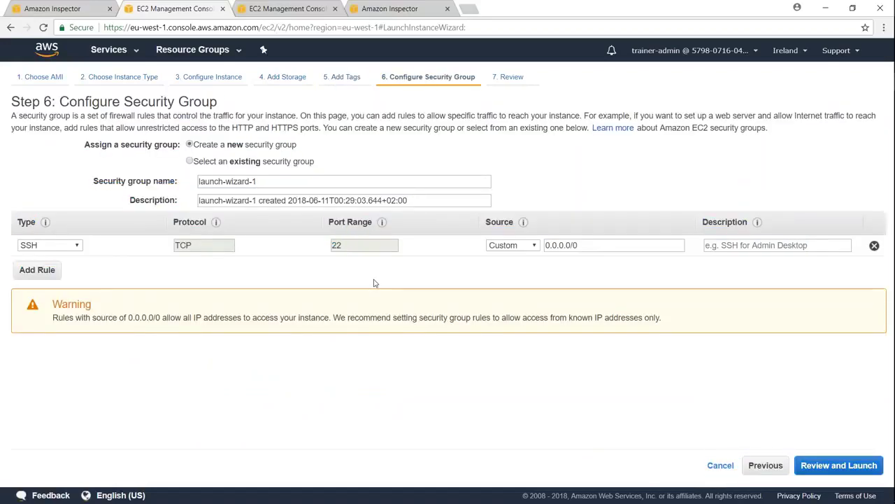
{"action": "left_click", "coordinate": [811, 468]}
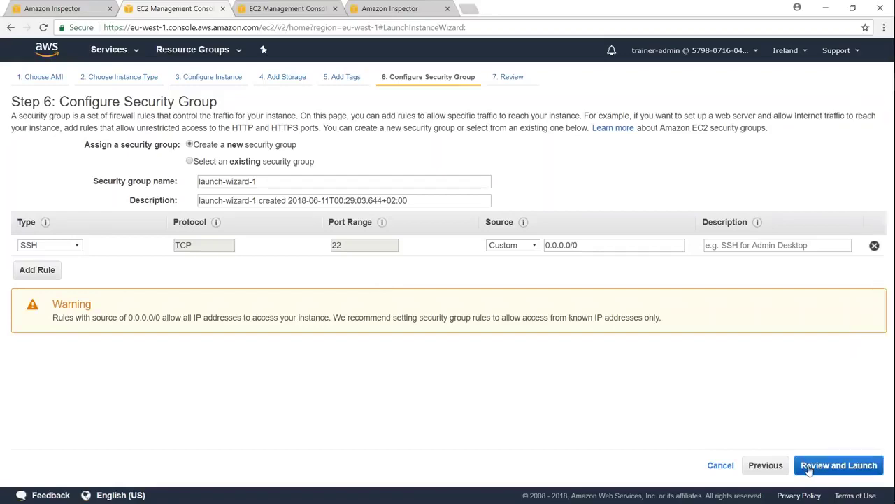
{"action": "left_click", "coordinate": [860, 465]}
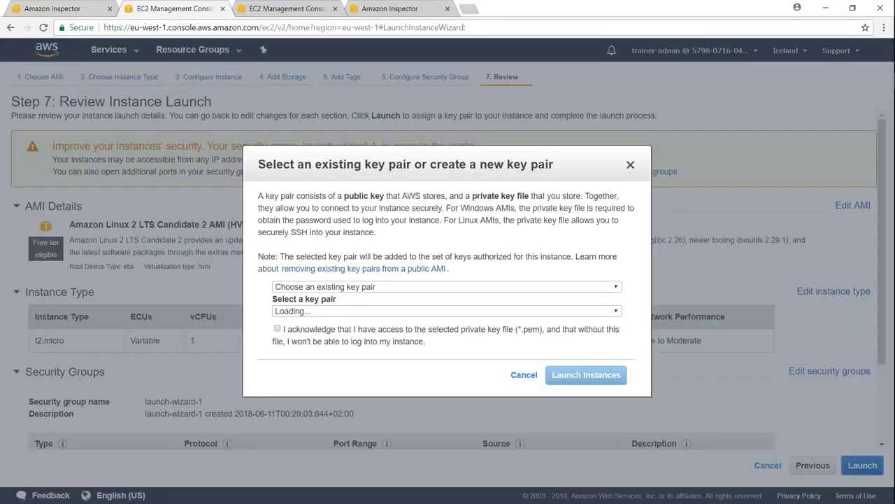
{"action": "left_click", "coordinate": [277, 329]}
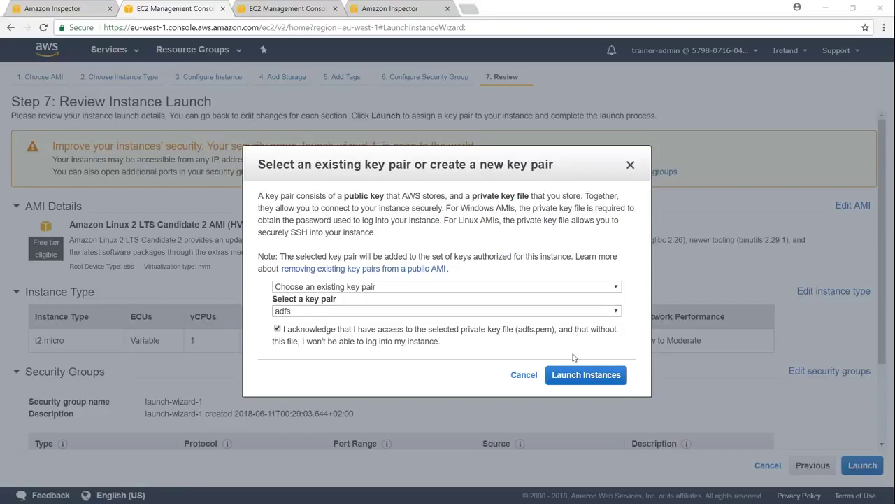
{"action": "left_click", "coordinate": [567, 377]}
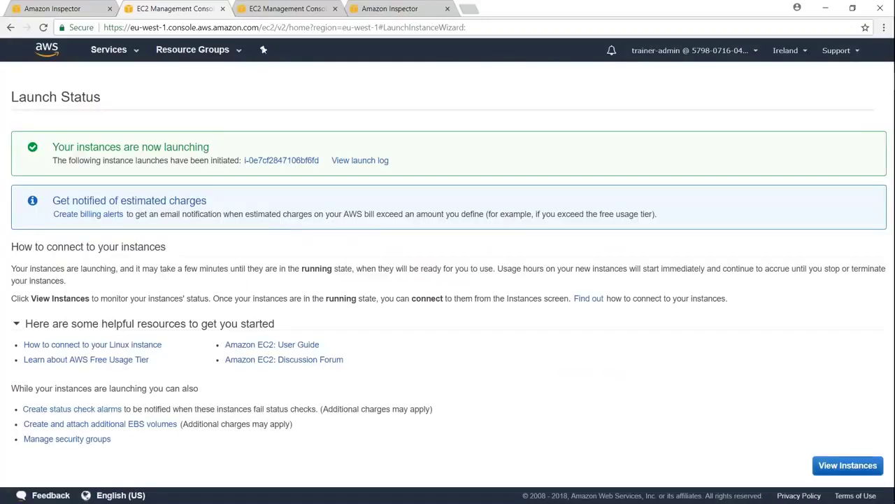
{"action": "left_click", "coordinate": [833, 468]}
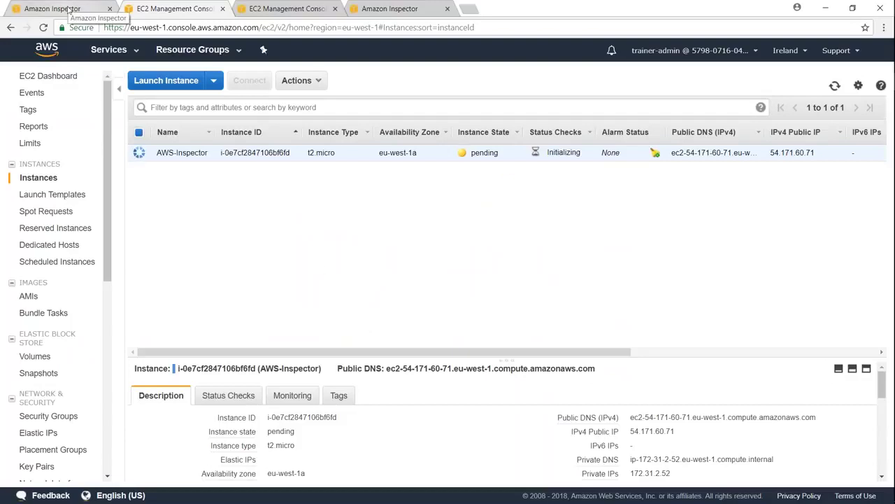
- Return to the Inspector prerequisites and check the EC2 tags through the instance tagging link
{"action": "left_click", "coordinate": [70, 8]}
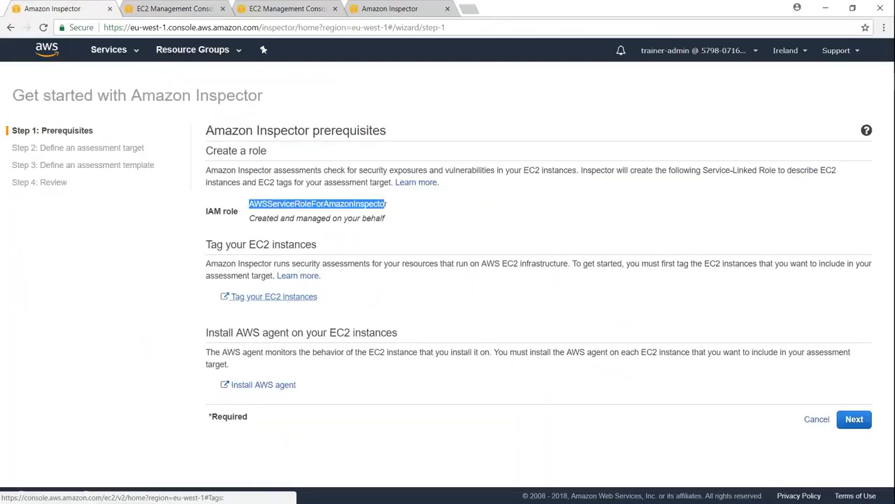
{"action": "left_click", "coordinate": [289, 297]}
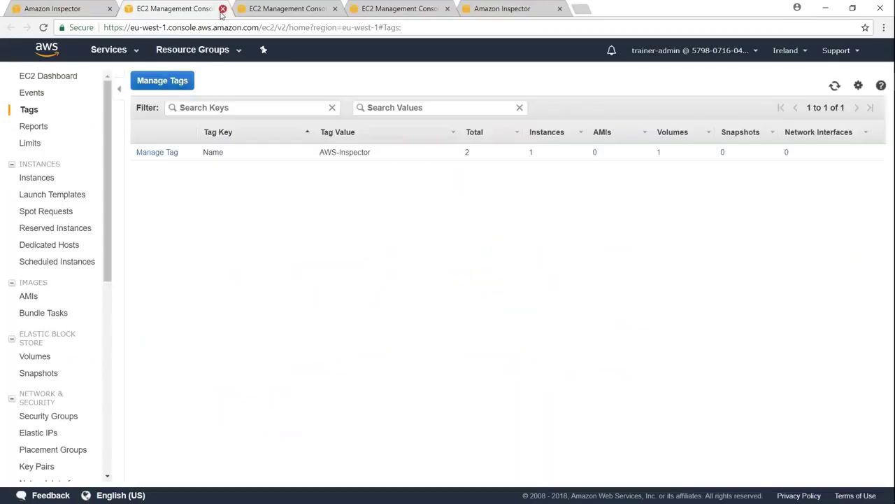
{"action": "left_click", "coordinate": [223, 8]}
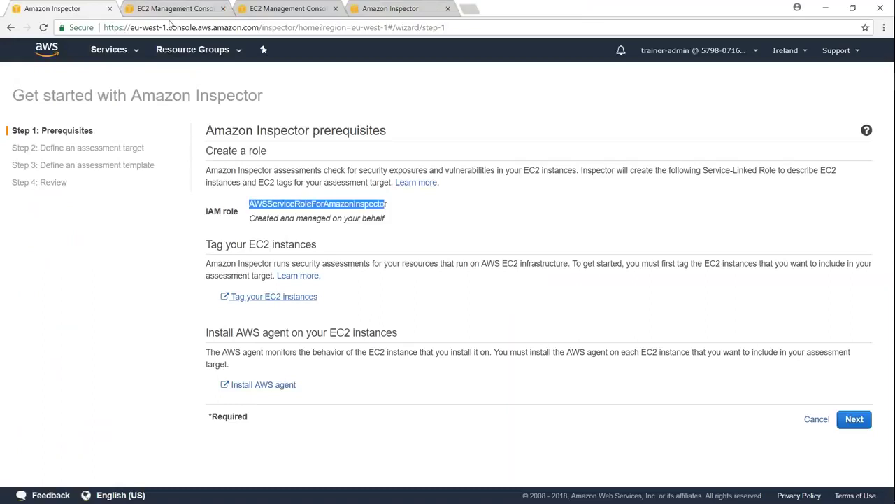
- Proceed to the assessment target definition and name the target Linux-Instance-Grp
{"action": "left_click", "coordinate": [847, 423]}
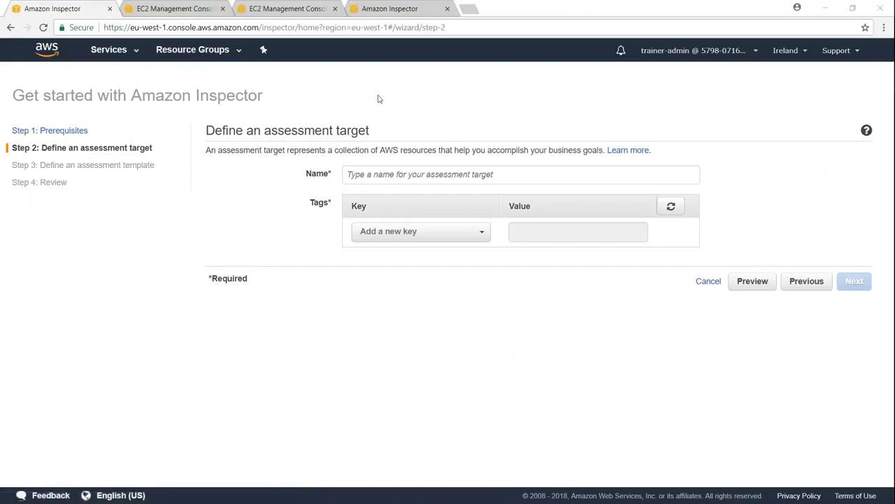
{"action": "left_click", "coordinate": [409, 174]}
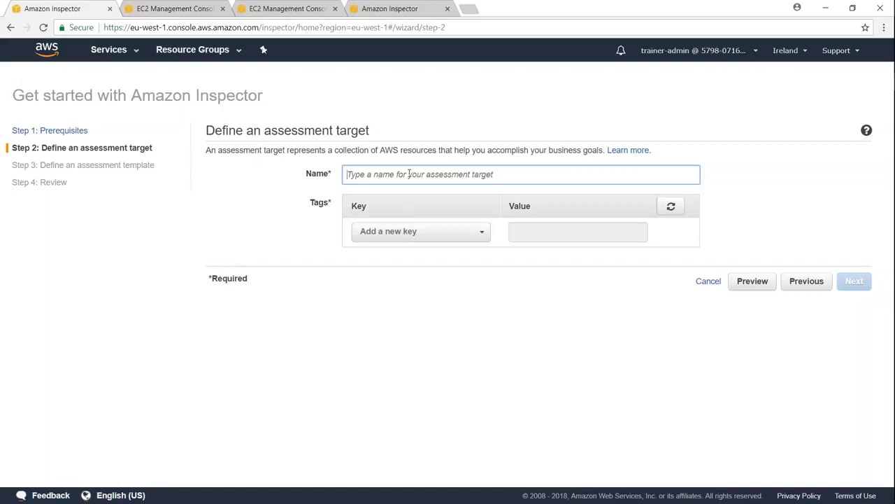
{"action": "type", "text": "Li"}
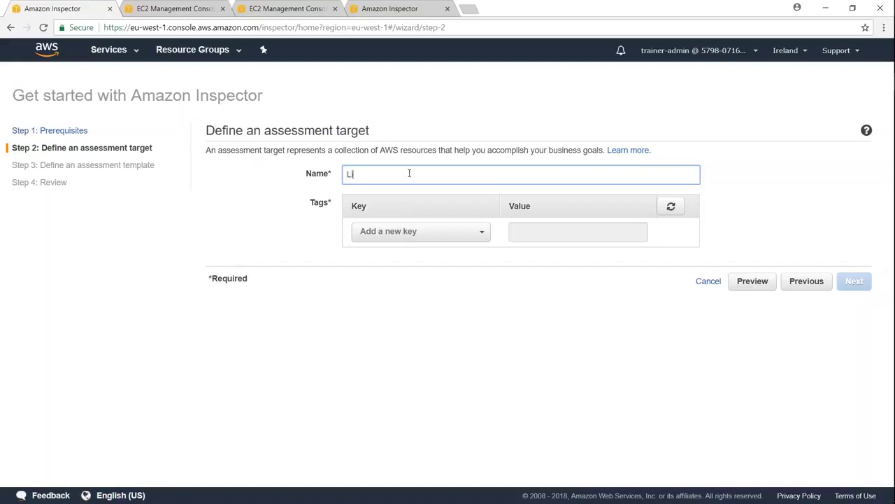
{"action": "type", "text": "nux-Instance-Grp"}
{"action": "key", "text": "Tab"}
- Set the target's tag to key Name with value AWS-Inspector and preview the matching instances
{"action": "type", "text": "Nam"}
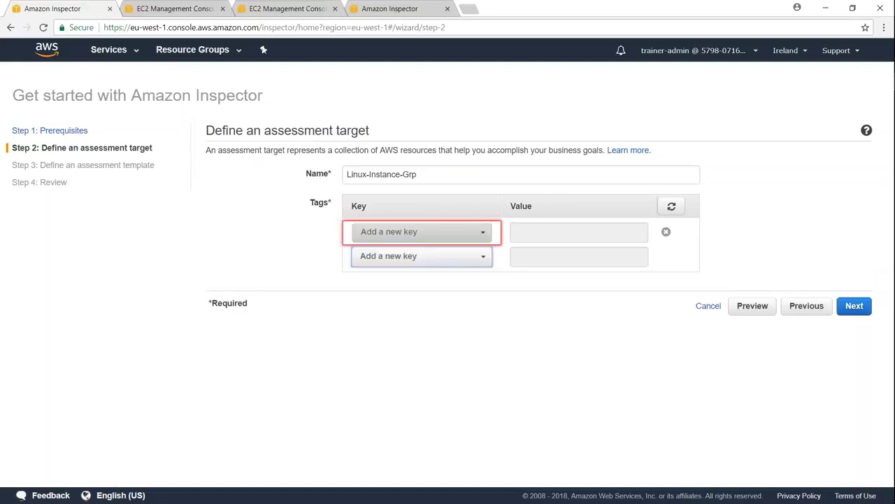
{"action": "left_click", "coordinate": [496, 235]}
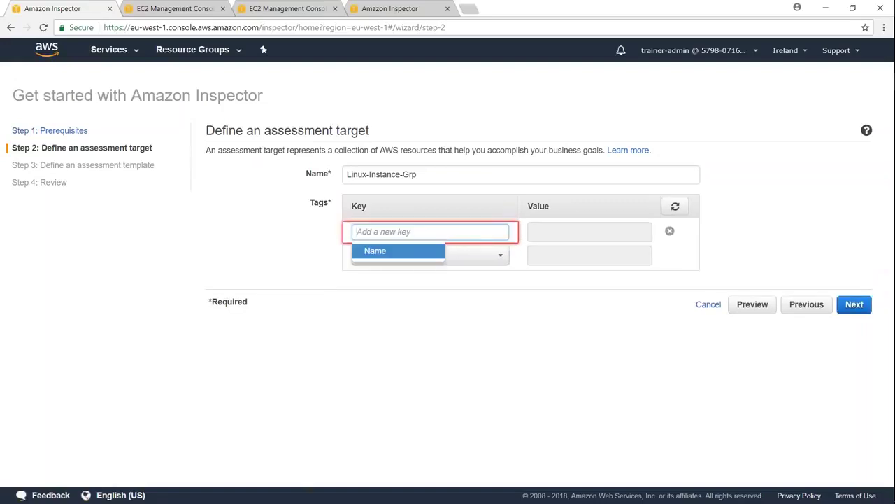
{"action": "left_click", "coordinate": [388, 252]}
{"action": "left_click", "coordinate": [537, 236]}
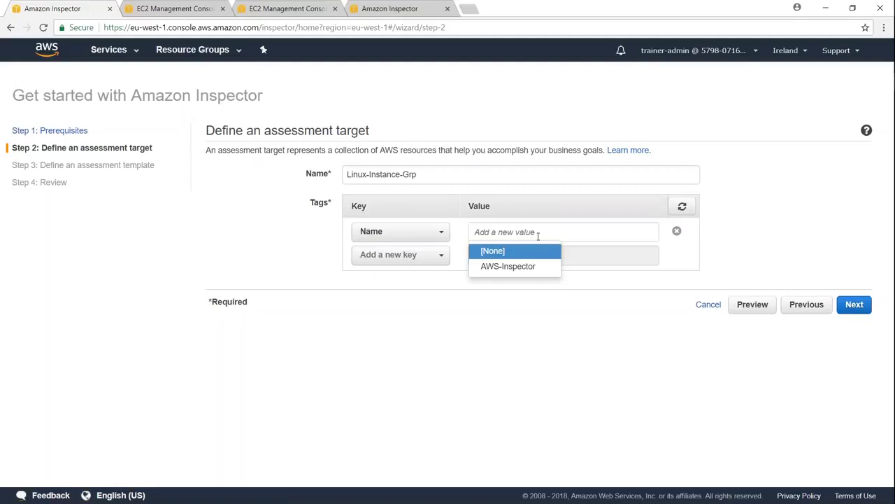
{"action": "left_click", "coordinate": [513, 267]}
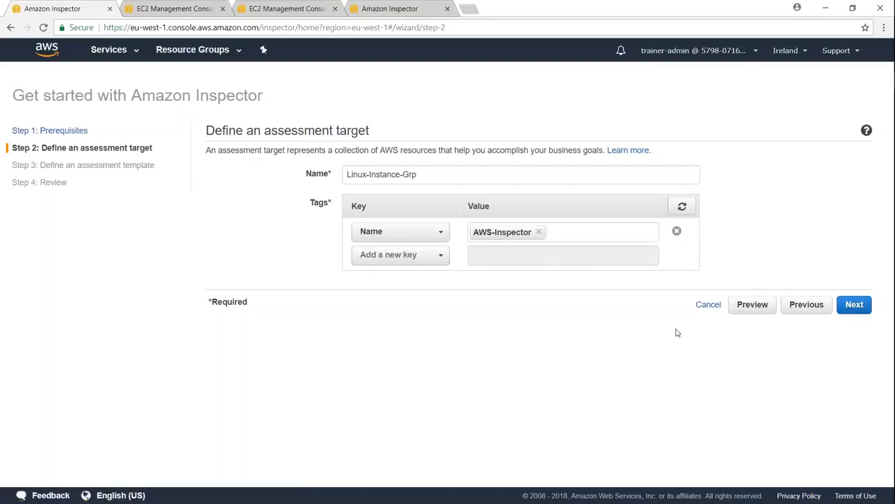
{"action": "left_click", "coordinate": [751, 306]}
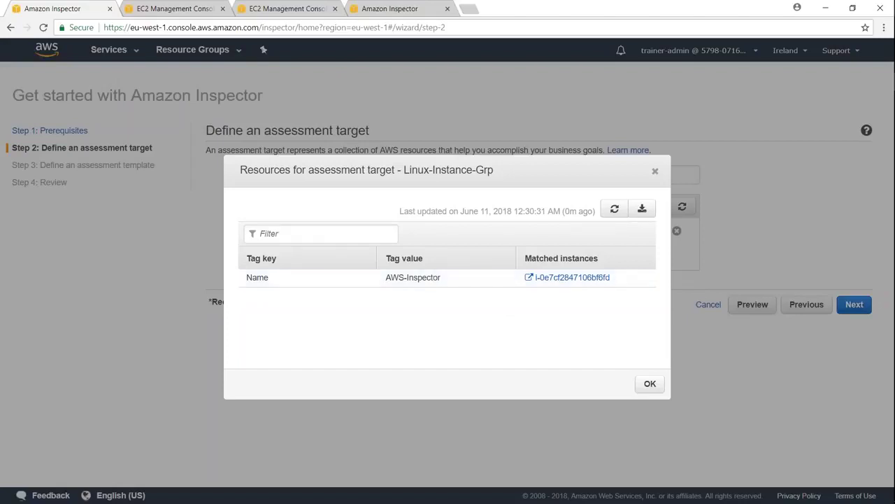
{"action": "left_click", "coordinate": [649, 383]}
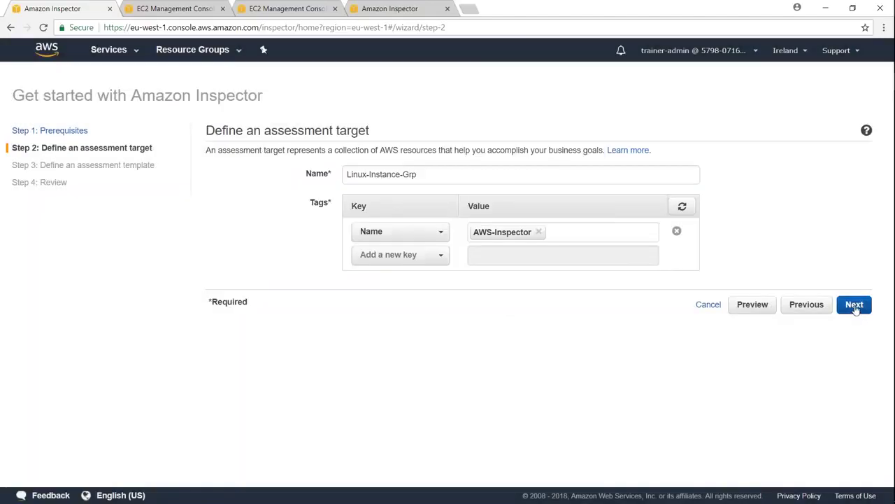
- Name the assessment template CVE-Template and add the Common Vulnerabilities and Exposures-1.1 rules package
{"action": "left_click", "coordinate": [855, 306]}
{"action": "left_click", "coordinate": [436, 186]}
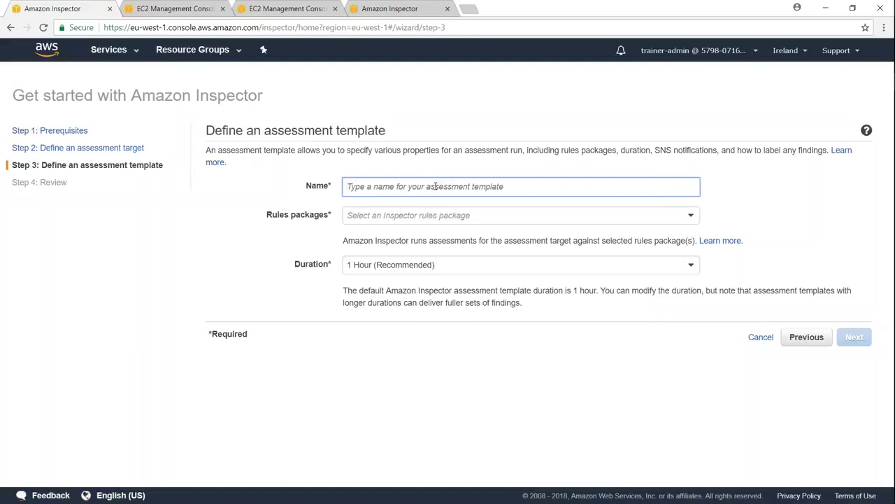
{"action": "type", "text": "CVE-T"}
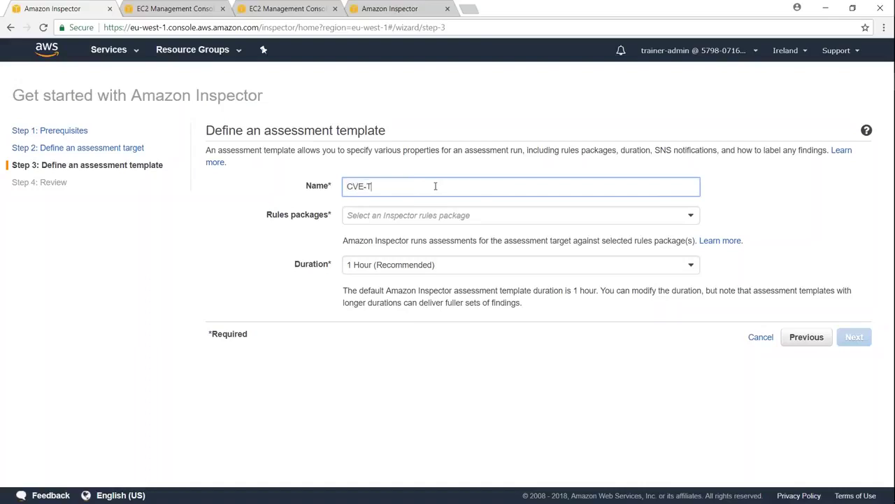
{"action": "type", "text": "emplate"}
{"action": "left_click", "coordinate": [434, 216]}
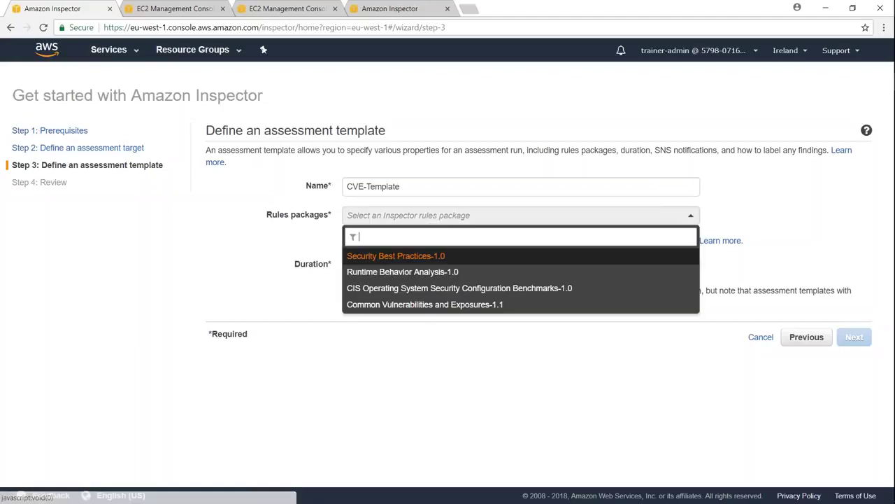
{"action": "left_click", "coordinate": [419, 304]}
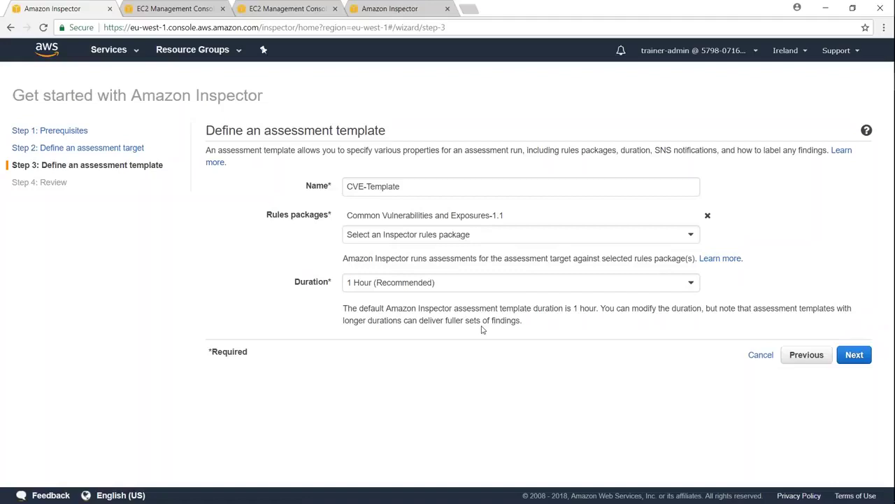
- Set the template's duration to 15 Minutes and create the assessment target and template
{"action": "left_click", "coordinate": [495, 283]}
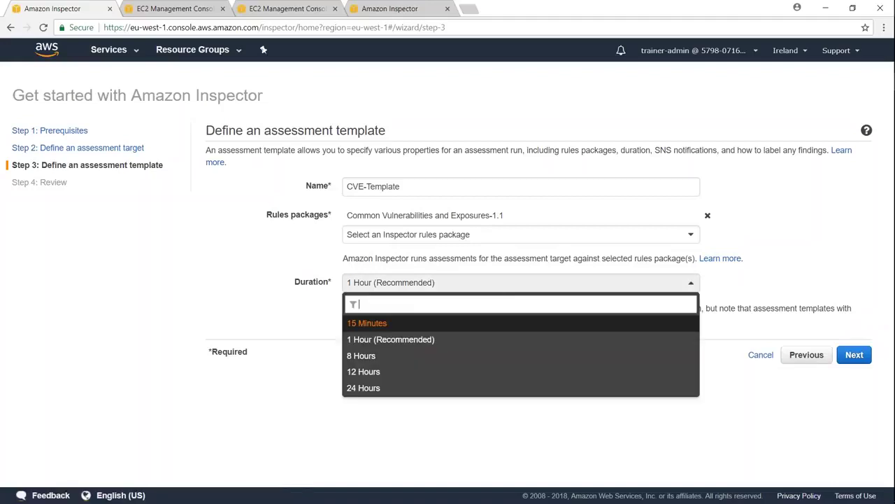
{"action": "left_click", "coordinate": [474, 322]}
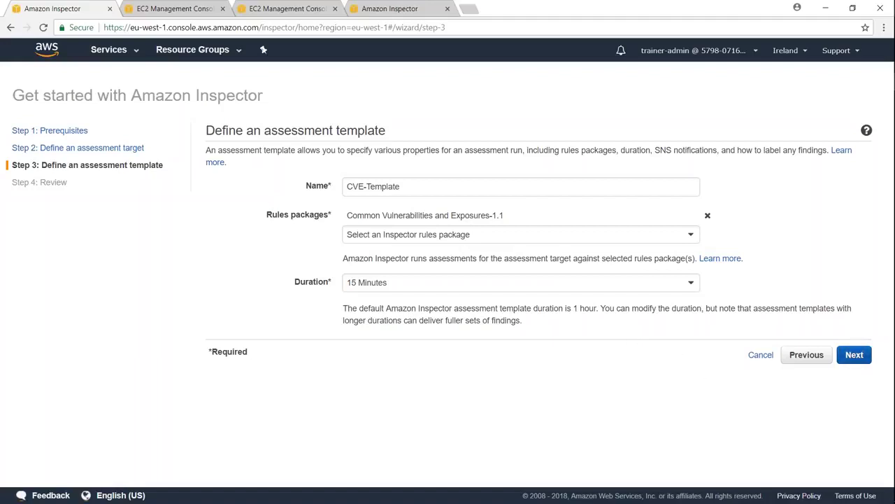
{"action": "left_click", "coordinate": [855, 354]}
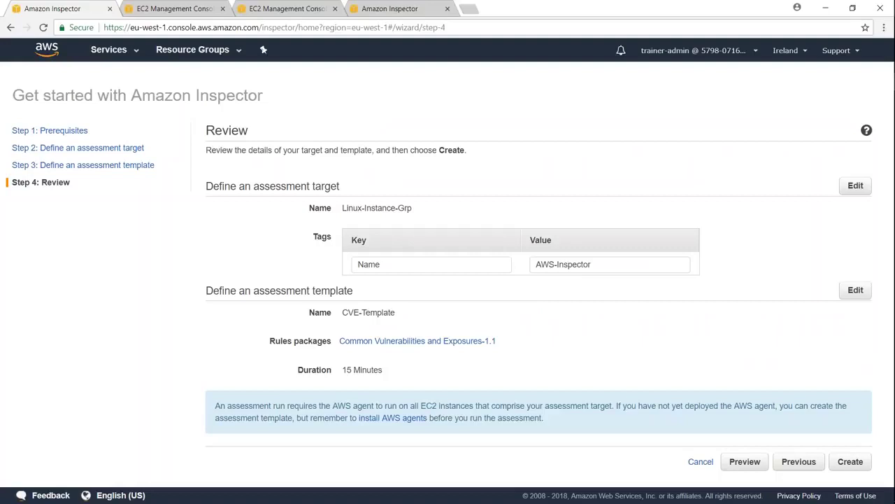
{"action": "left_click", "coordinate": [849, 462]}
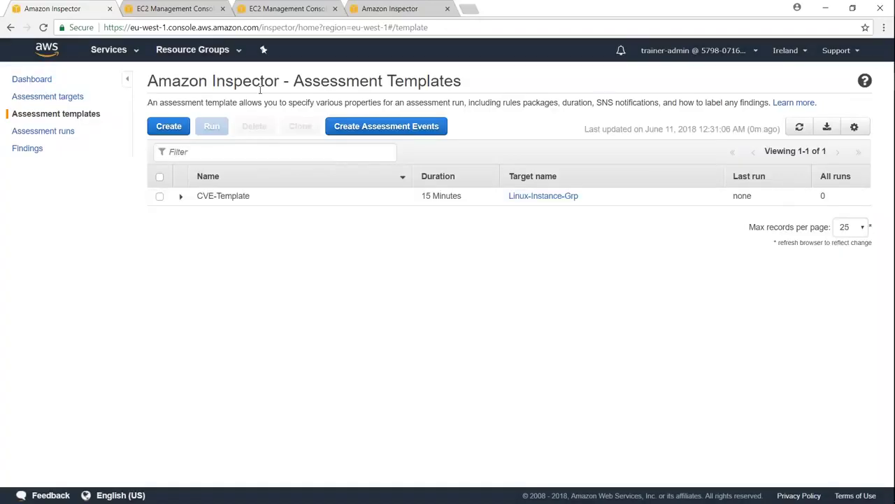
- Try to run an assessment from CVE-Template and expand the template's details
{"action": "left_click", "coordinate": [160, 197]}
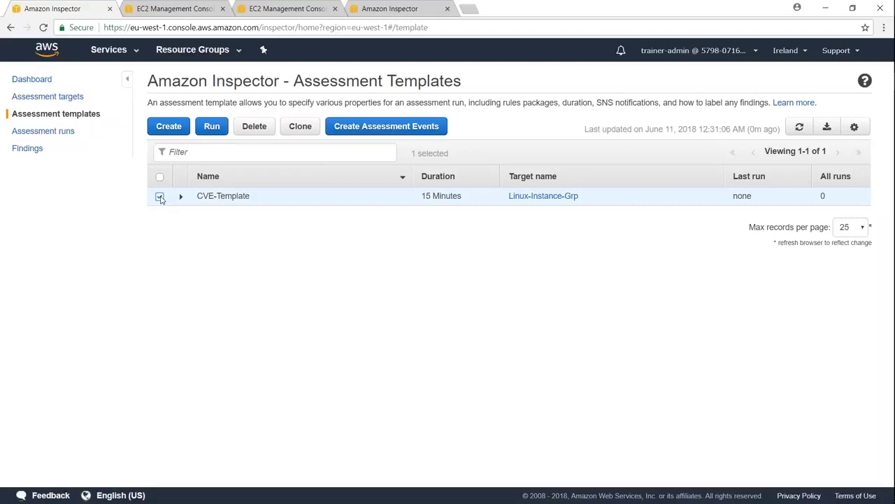
{"action": "left_click", "coordinate": [214, 127]}
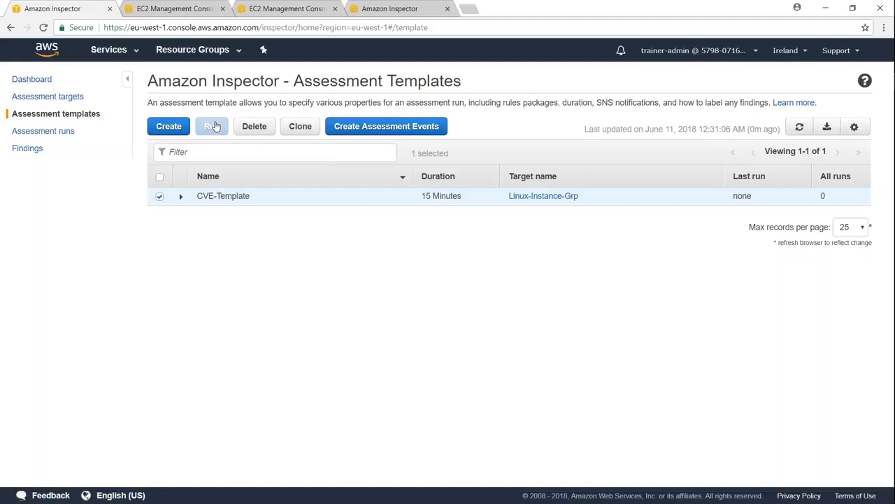
{"action": "left_click", "coordinate": [180, 196]}
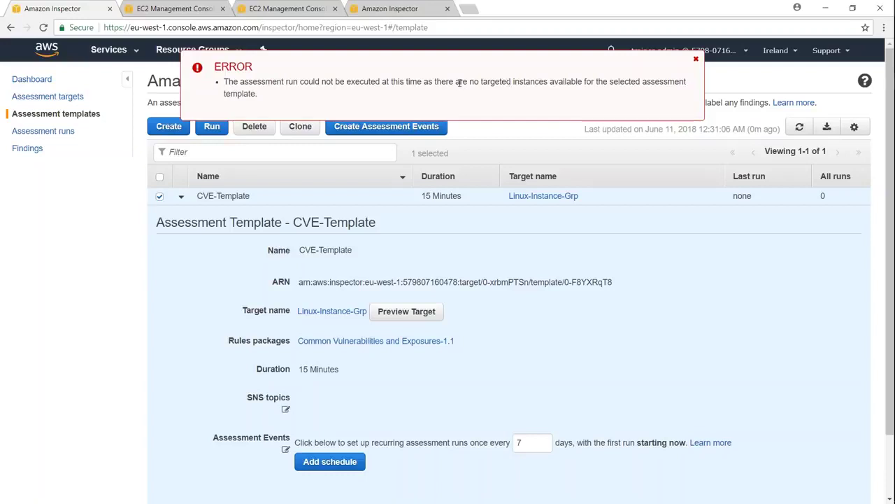
{"action": "left_click_drag", "start_coordinate": [456, 81], "coordinate": [545, 82]}
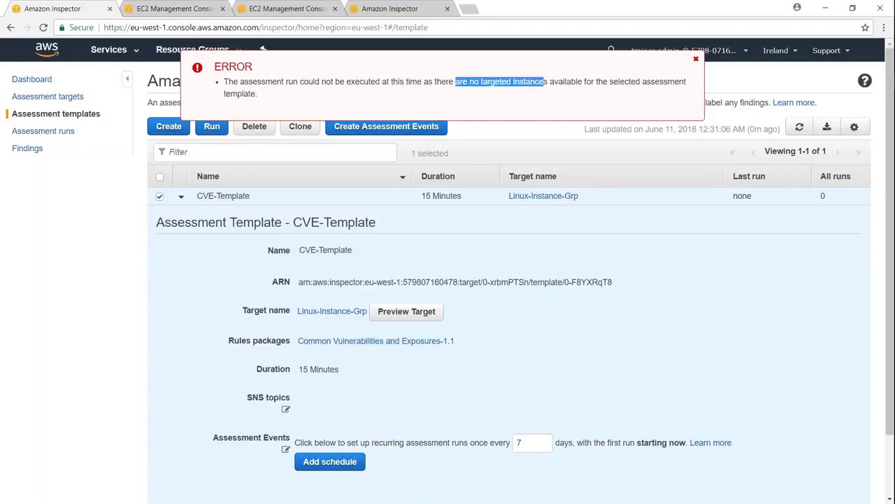
{"action": "left_click", "coordinate": [511, 140]}
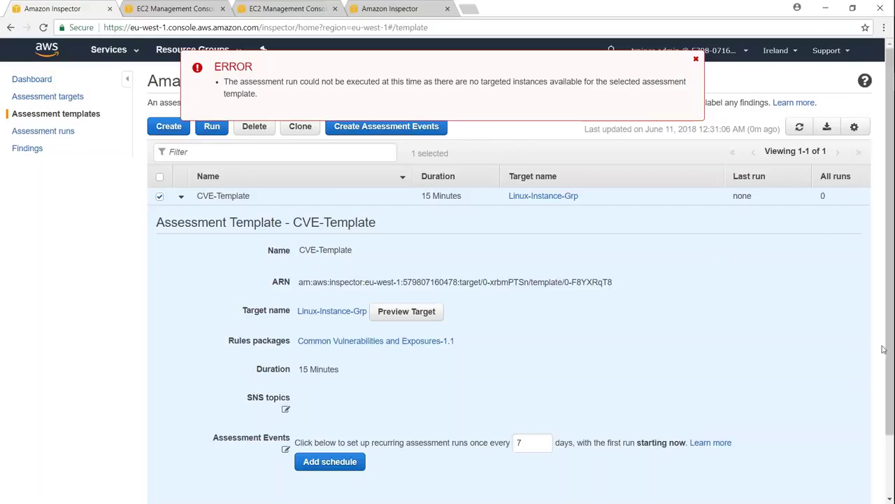
- Preview CVE-Template's target to check the instance's agent status, and dismiss the run error
{"action": "left_click_drag", "start_coordinate": [885, 350], "coordinate": [890, 399]}
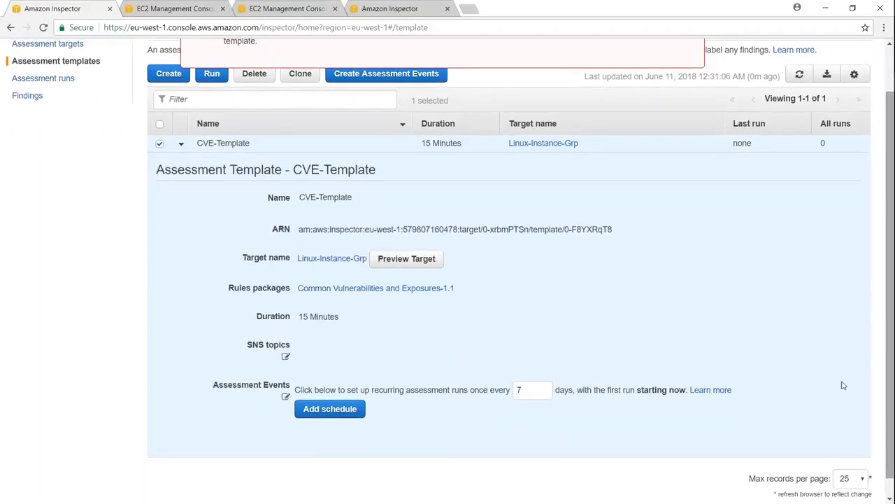
{"action": "left_click", "coordinate": [406, 258]}
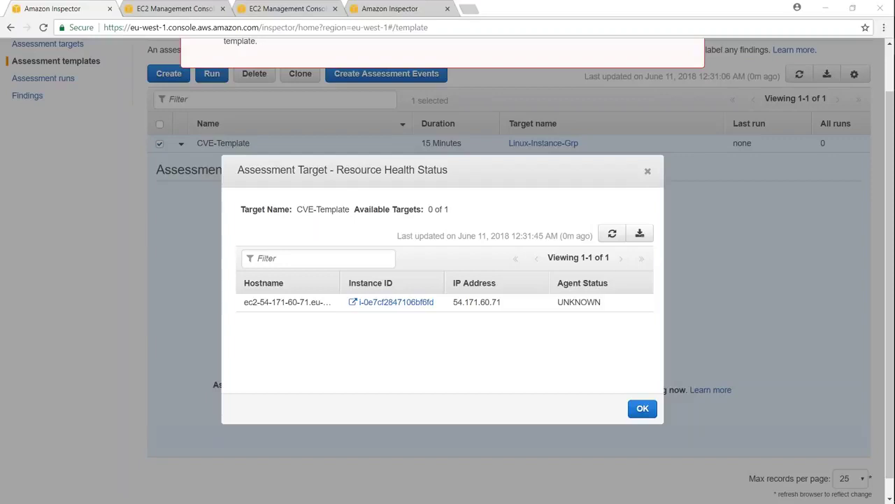
{"action": "left_click", "coordinate": [642, 409]}
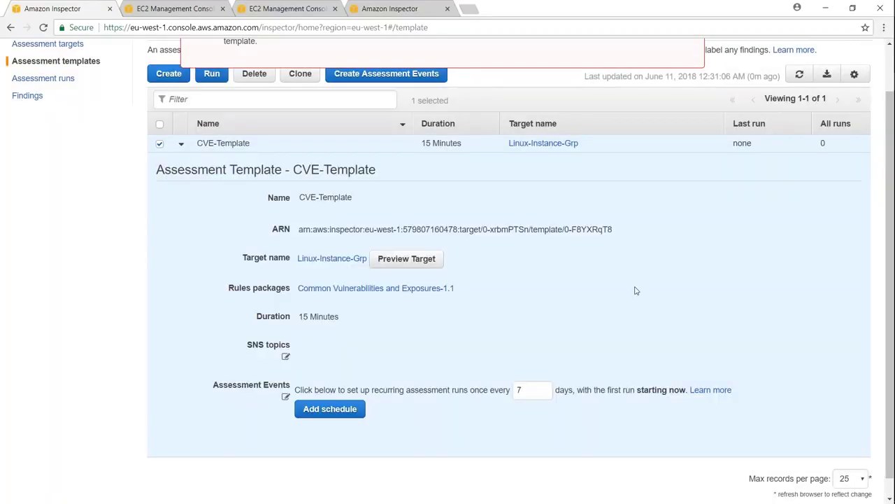
{"action": "scroll", "coordinate": [635, 290], "scroll_direction": "up", "scroll_amount": 1}
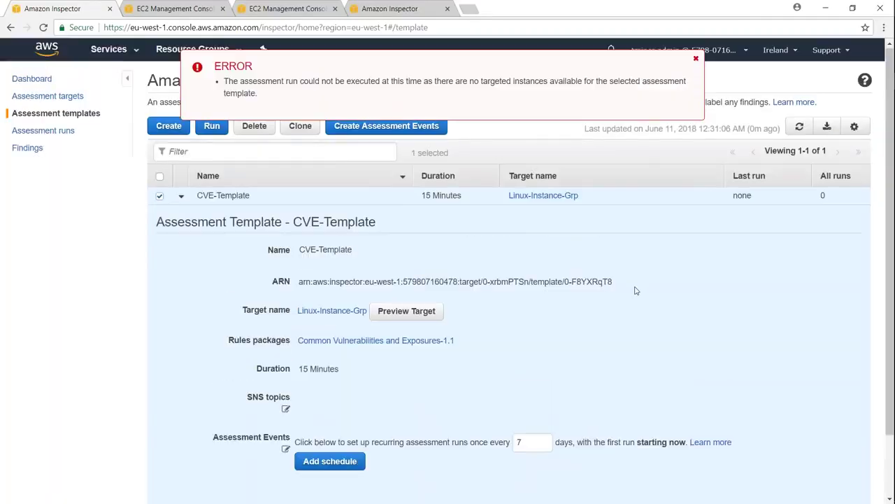
{"action": "left_click", "coordinate": [696, 59]}
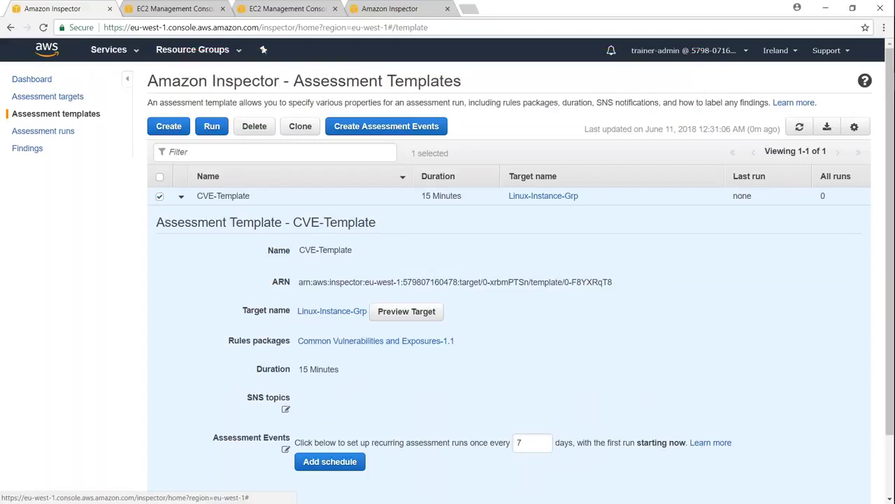
- Install the Amazon Inspector Agent with Run Command on all EC2 instances in the Linux-Instance-Grp assessment target
{"action": "left_click", "coordinate": [65, 99]}
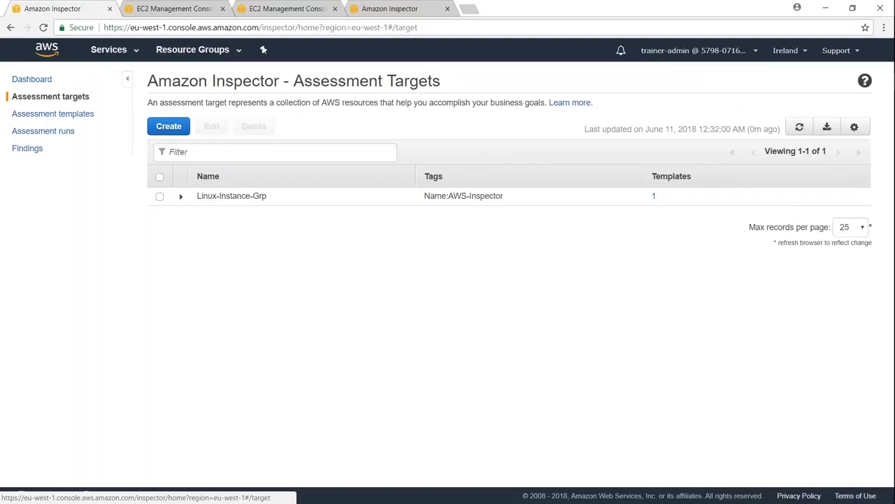
{"action": "left_click", "coordinate": [181, 198]}
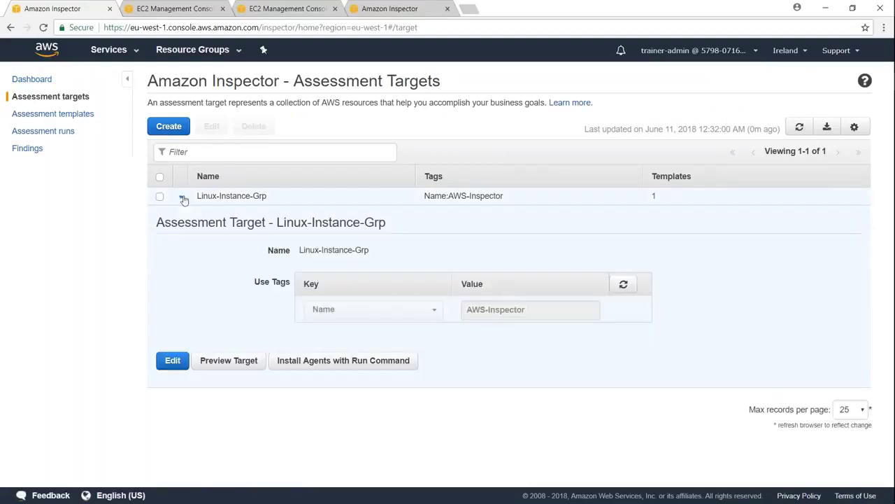
{"action": "left_click", "coordinate": [326, 362]}
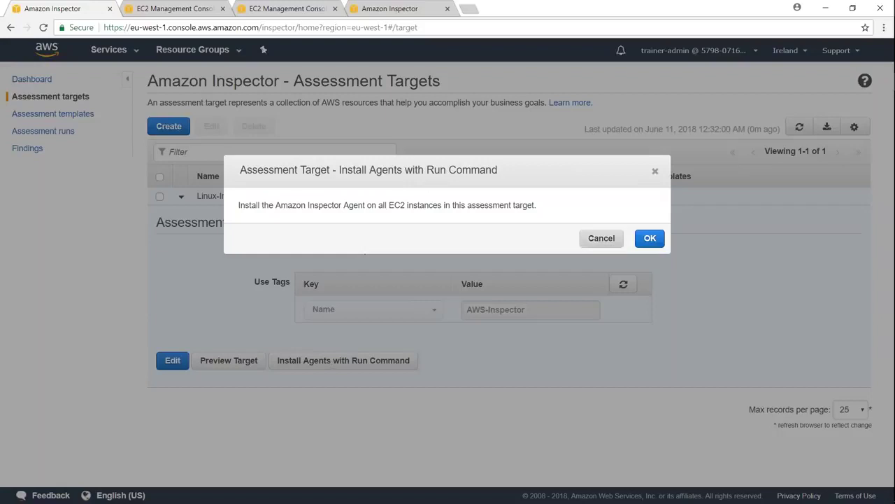
{"action": "left_click", "coordinate": [647, 242]}
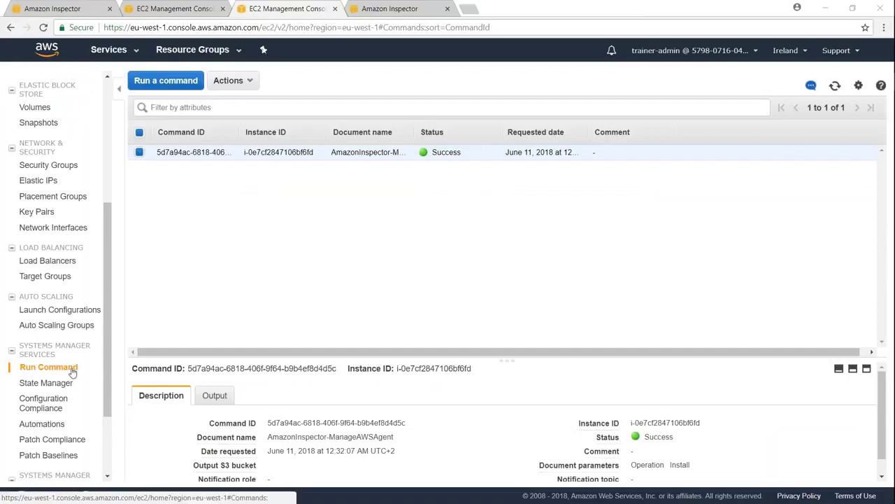
- Check the agent installation command's status in the EC2 Run Command history and return to the Inspector assessment targets
{"action": "double_click", "coordinate": [441, 153]}
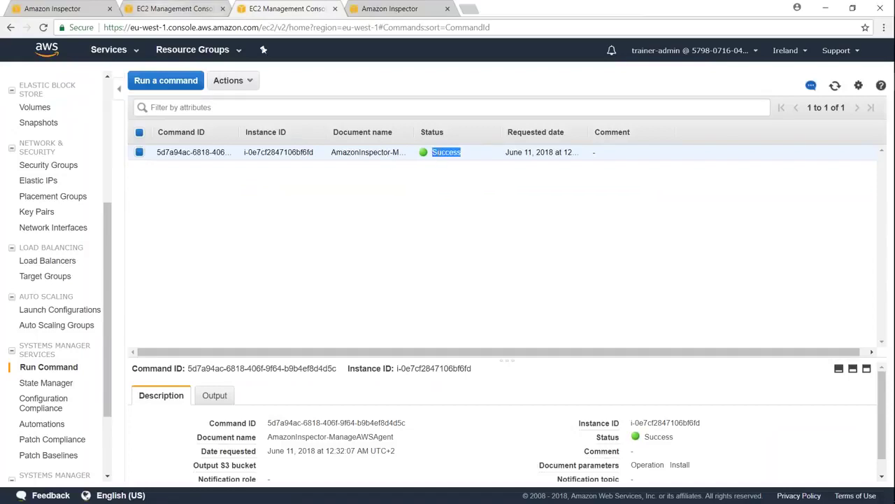
{"action": "left_click", "coordinate": [83, 6]}
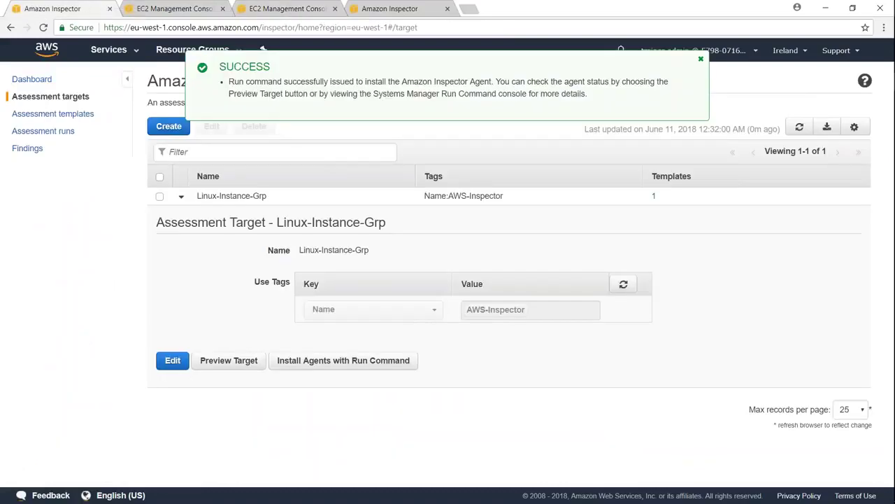
{"action": "left_click", "coordinate": [701, 60]}
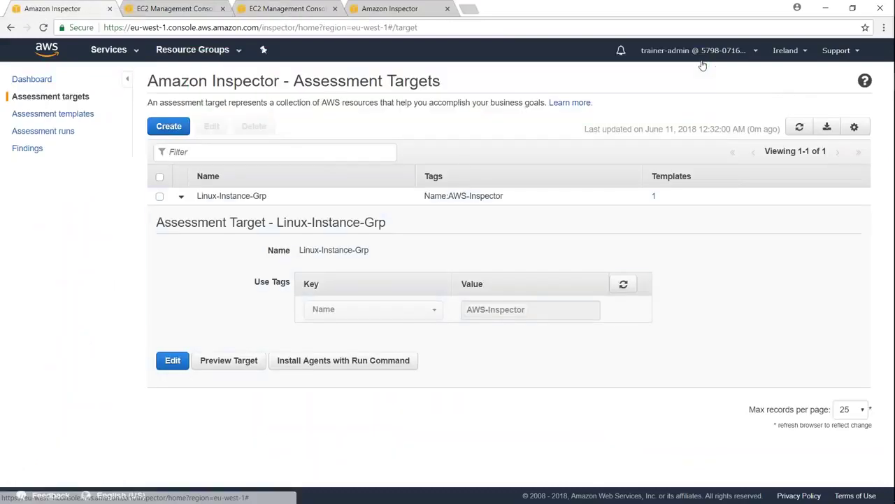
- Preview the target from CVE-Template's details to recheck the instance's agent status
{"action": "left_click", "coordinate": [93, 116]}
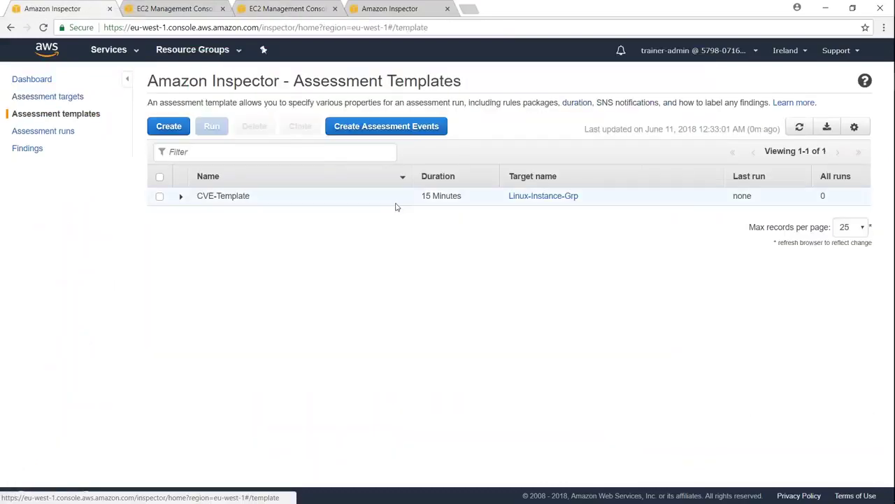
{"action": "left_click", "coordinate": [181, 196]}
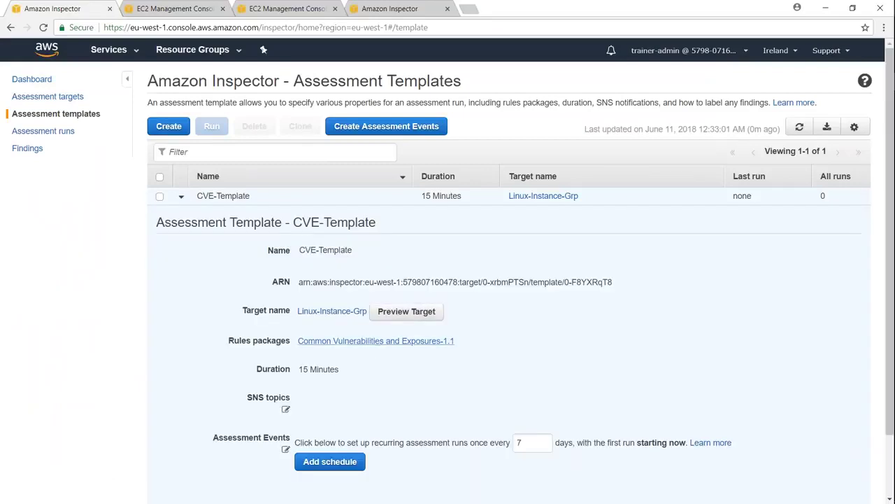
{"action": "left_click", "coordinate": [407, 311]}
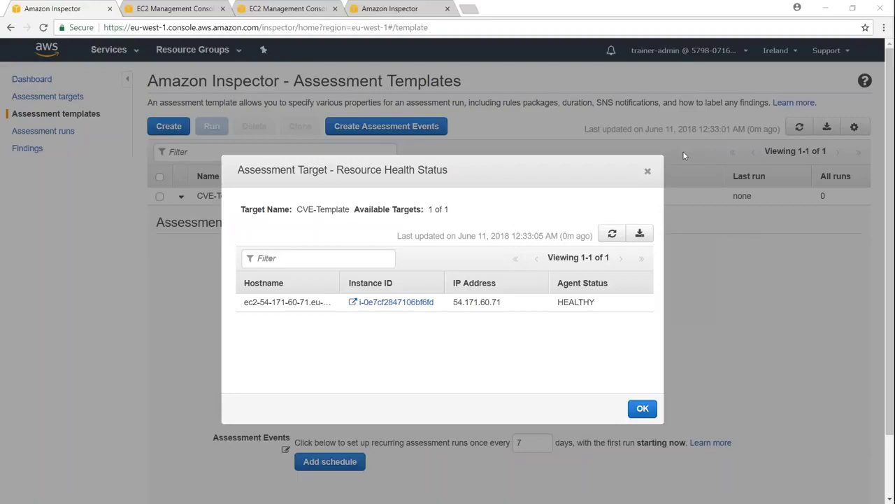
{"action": "left_click", "coordinate": [642, 409]}
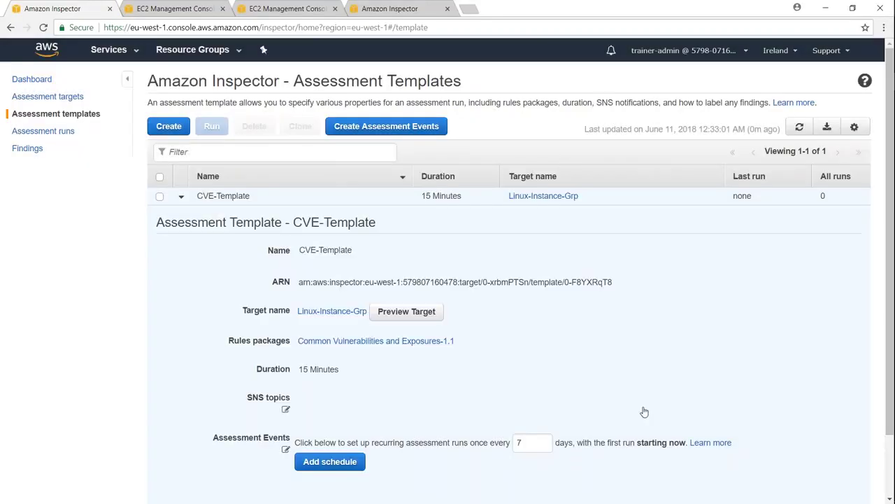
- Start an assessment run from CVE-Template
{"action": "left_click", "coordinate": [159, 196]}
{"action": "left_click", "coordinate": [212, 126]}
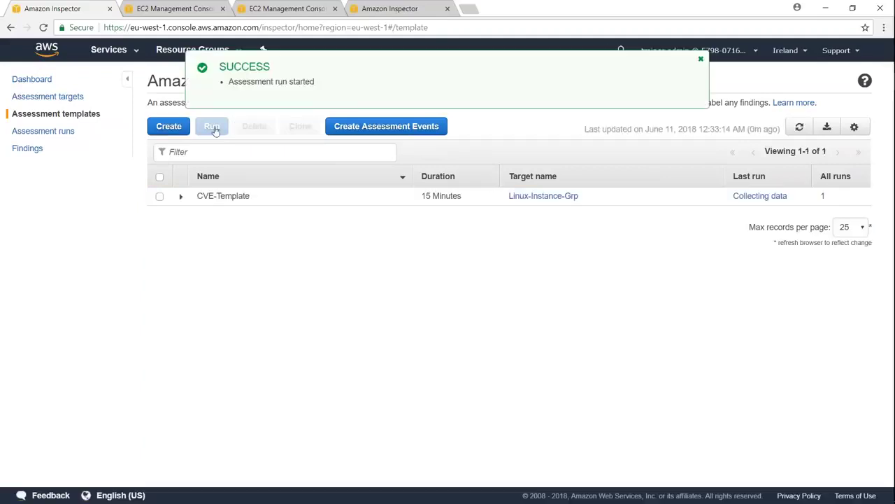
{"action": "left_click_drag", "start_coordinate": [234, 82], "coordinate": [323, 77]}
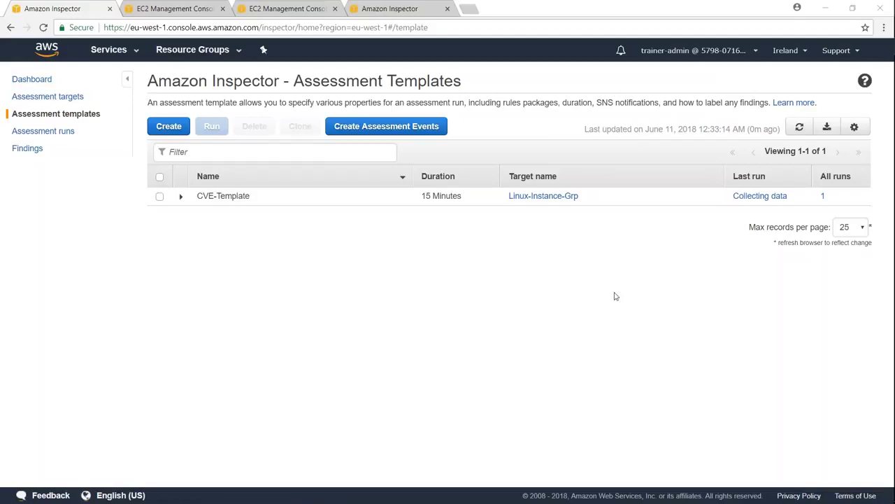
- View the Inspector findings in Ireland, switch to the Frankfurt region's findings, and expand the first High-severity finding
{"action": "left_click", "coordinate": [28, 149]}
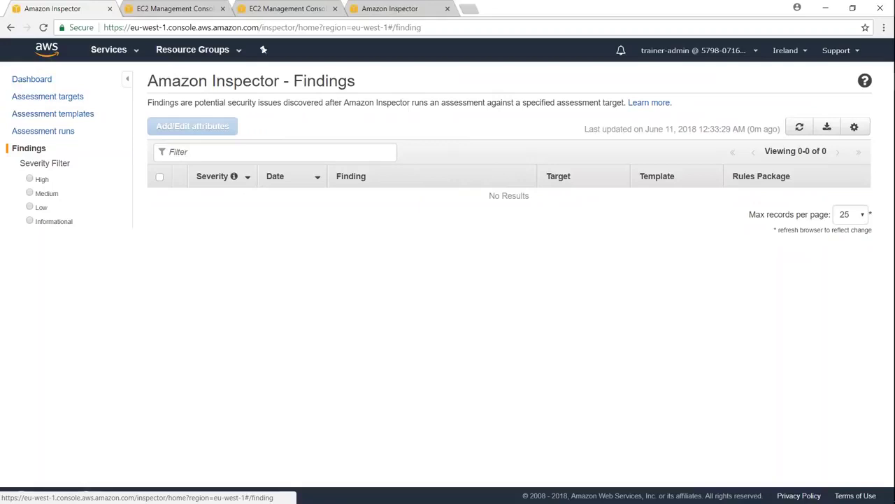
{"action": "left_click", "coordinate": [402, 9]}
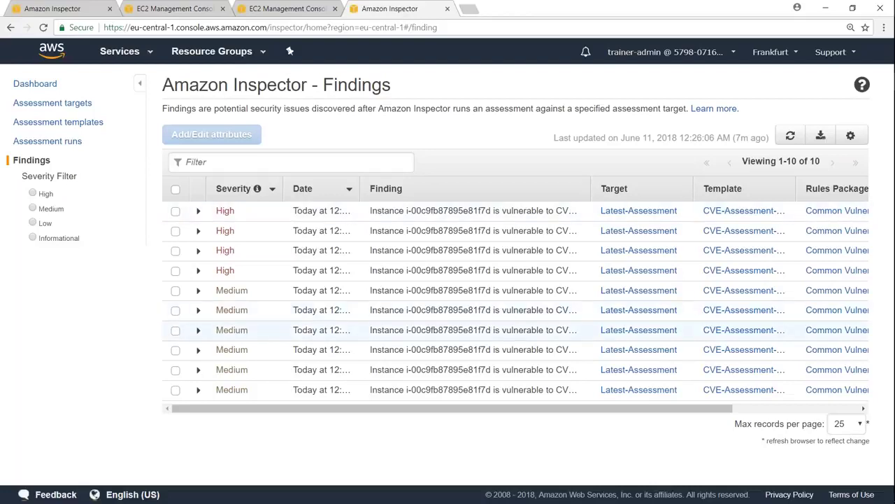
{"action": "left_click", "coordinate": [199, 212]}
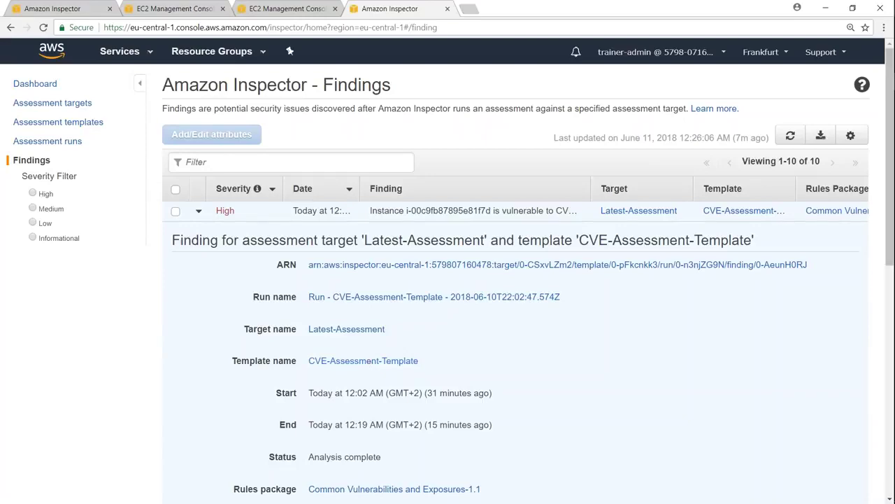
- Examine the expanded finding's run details, severity, vulnerability description and recommended fix
{"action": "scroll", "coordinate": [332, 328], "scroll_direction": "down", "scroll_amount": 4}
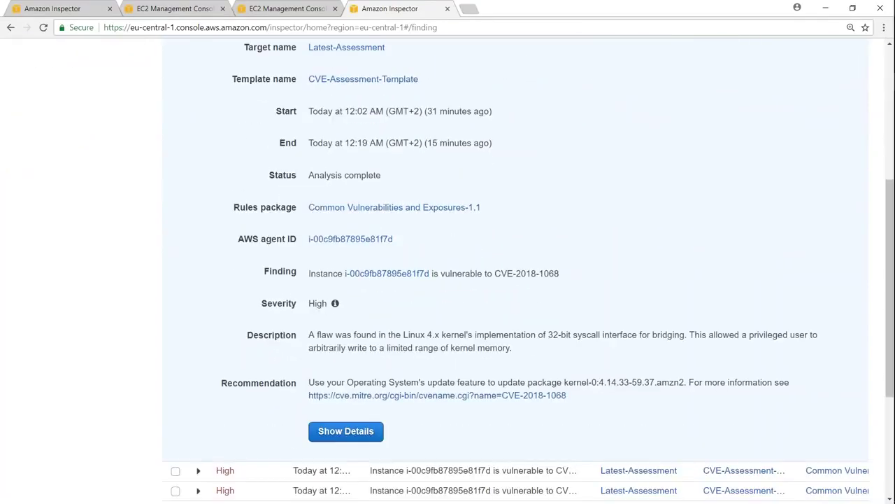
{"action": "left_click_drag", "start_coordinate": [308, 333], "coordinate": [342, 333]}
{"action": "left_click", "coordinate": [342, 334]}
{"action": "left_click_drag", "start_coordinate": [404, 334], "coordinate": [437, 333]}
{"action": "left_click", "coordinate": [442, 336]}
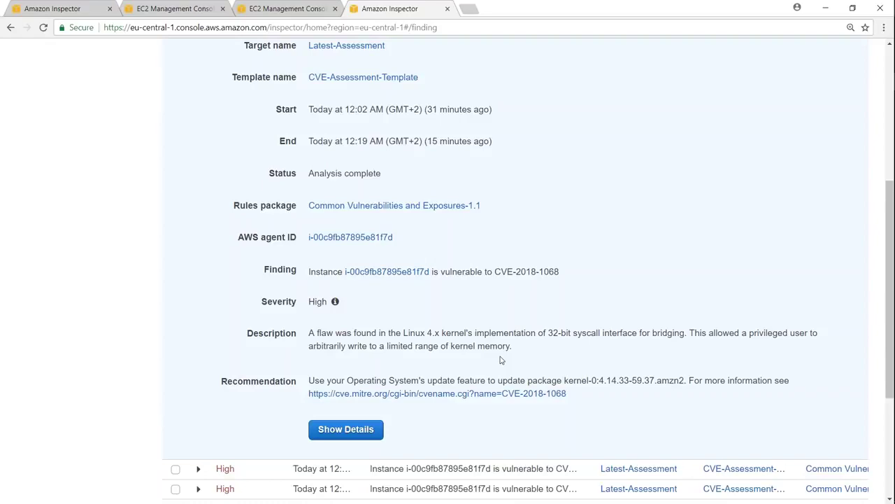
{"action": "scroll", "coordinate": [501, 360], "scroll_direction": "up", "scroll_amount": 3}
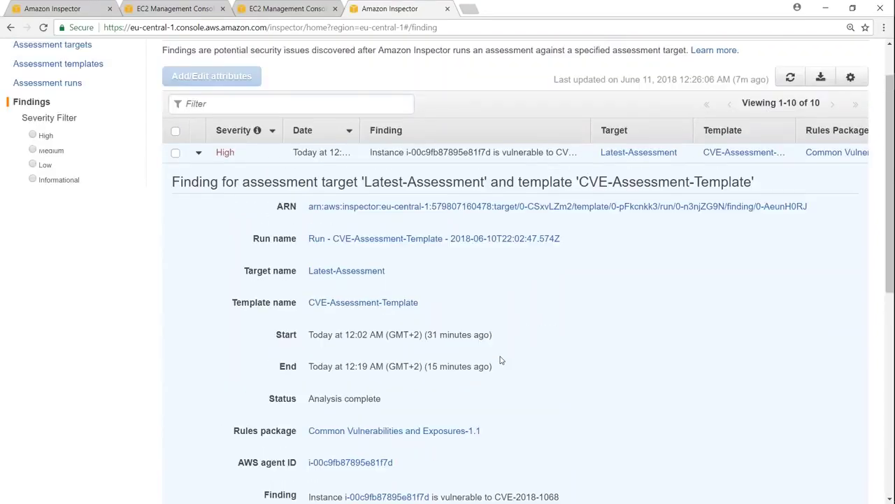
{"action": "scroll", "coordinate": [500, 360], "scroll_direction": "down", "scroll_amount": 4}
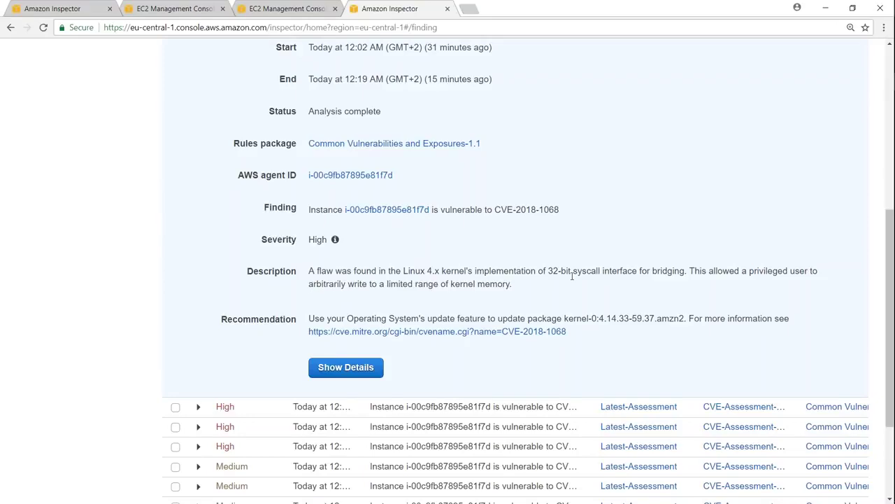
{"action": "scroll", "coordinate": [572, 277], "scroll_direction": "up", "scroll_amount": 5}
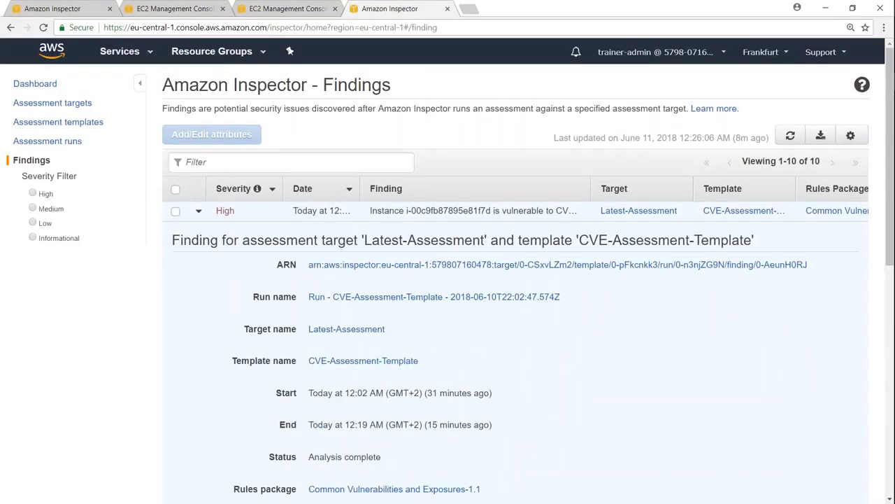